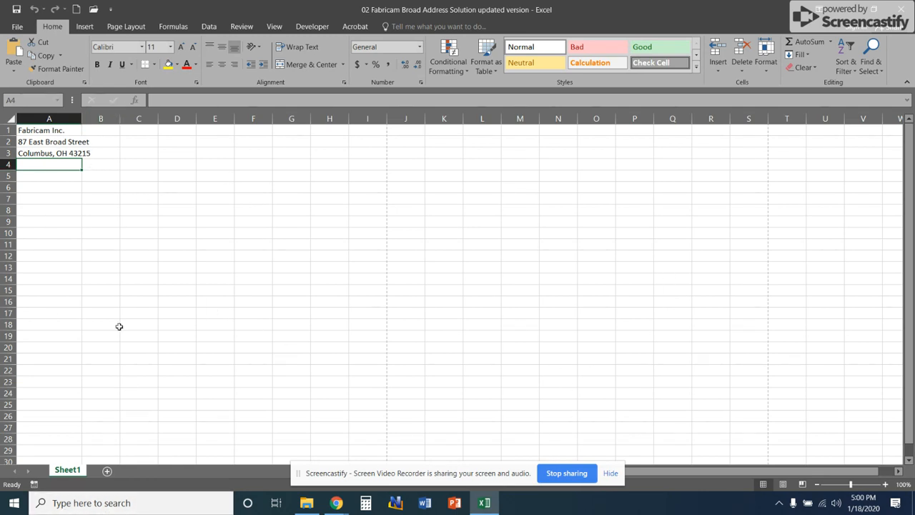
# Step: Create a new blank workbook
pyautogui.click(19, 27)
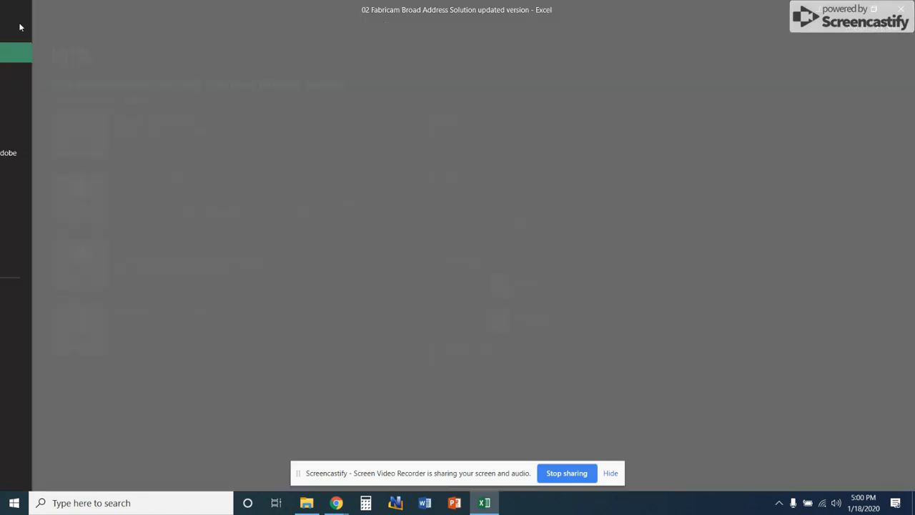
pyautogui.click(35, 76)
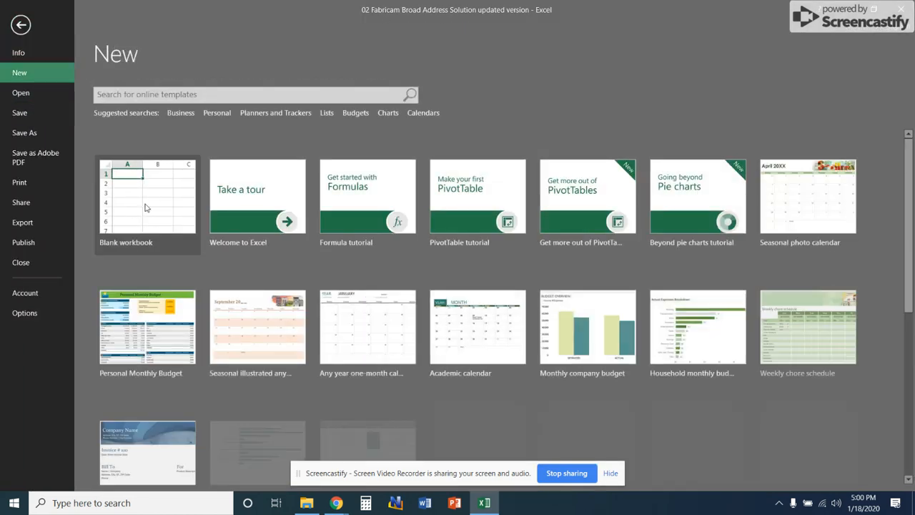
pyautogui.click(145, 207)
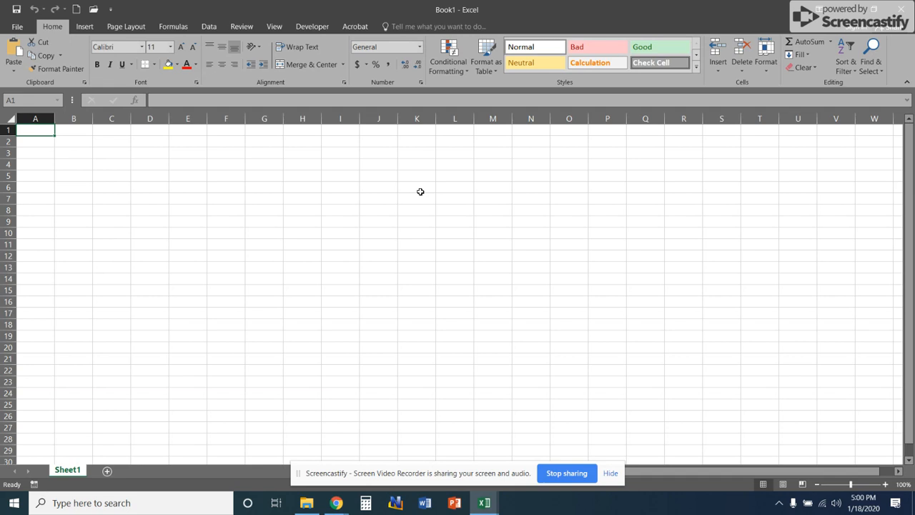
# Step: Enter the title "Fabrikam, Inc." in cell A1 and the subtitle "Employee List" in cell A2
pyautogui.write('Fa')
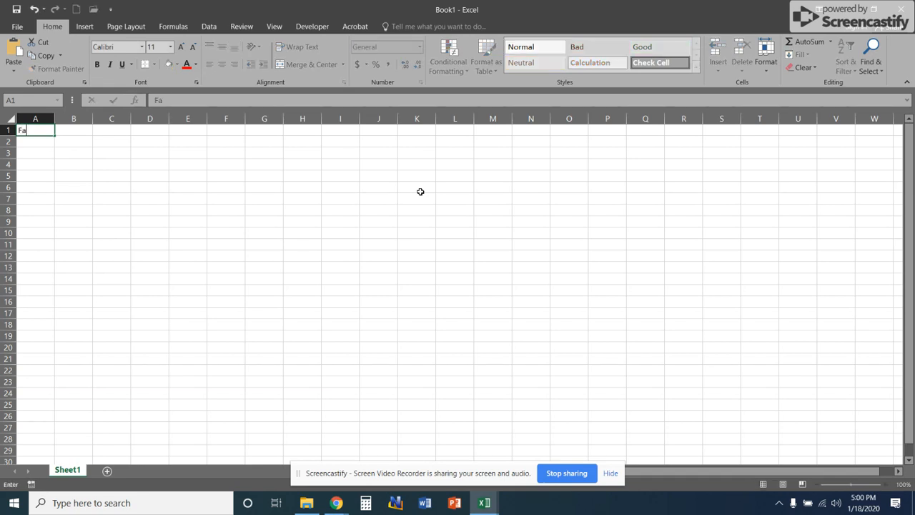
pyautogui.write('brikam, Inc.')
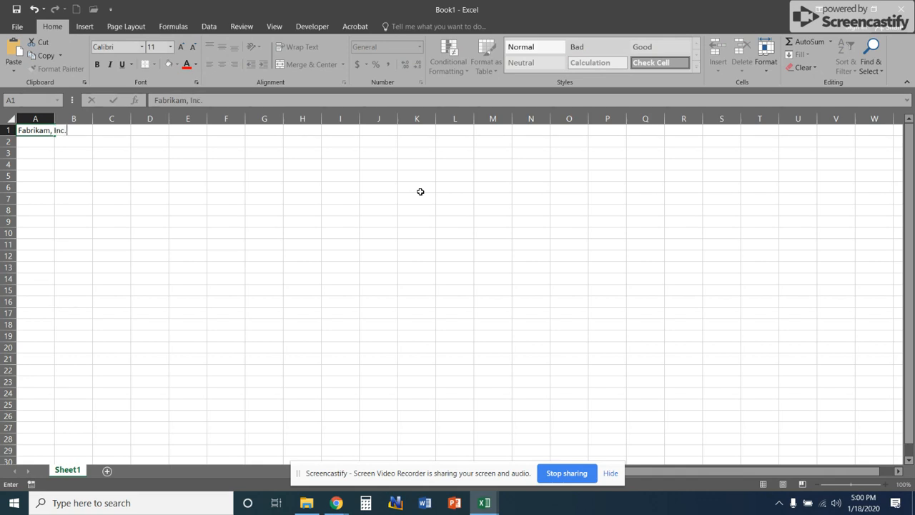
pyautogui.press('Return')
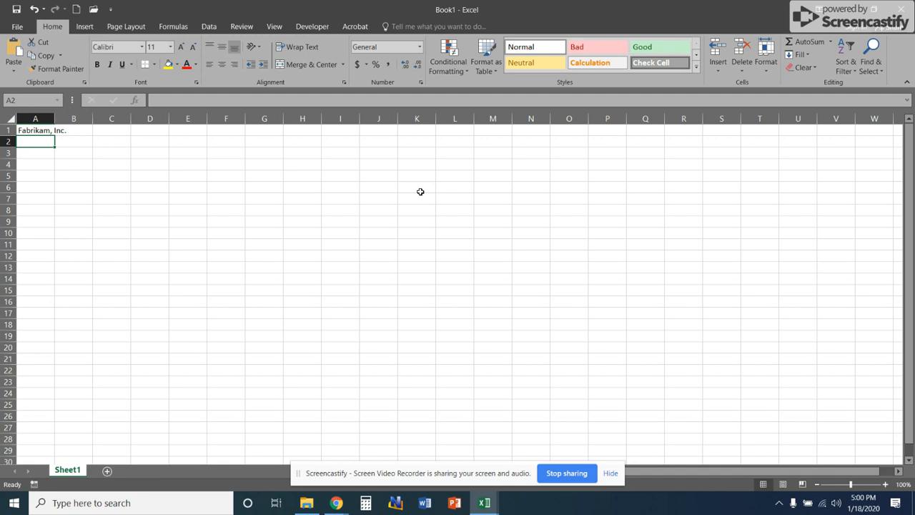
pyautogui.write('Employee')
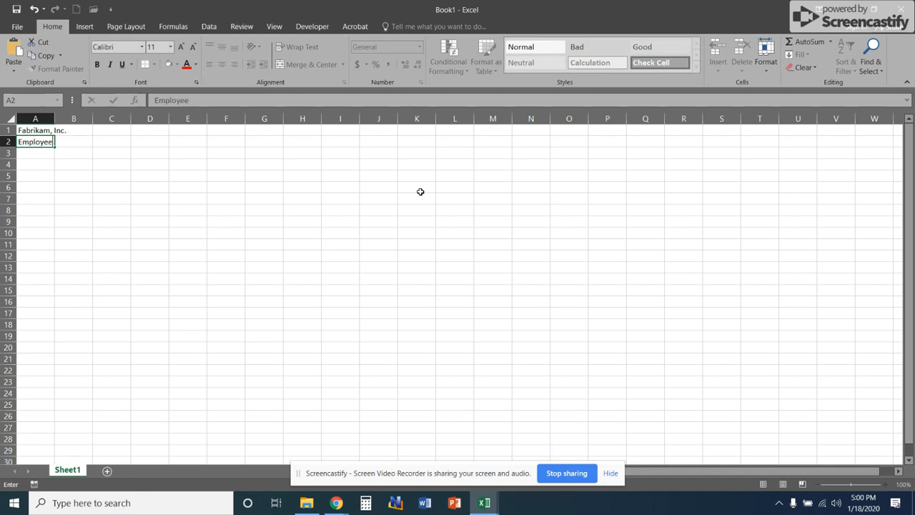
pyautogui.write(' List')
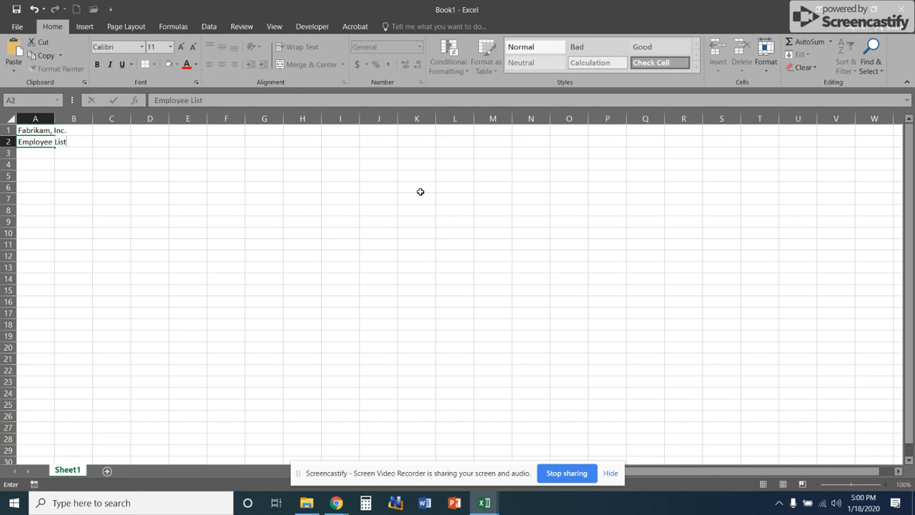
pyautogui.press('Return')
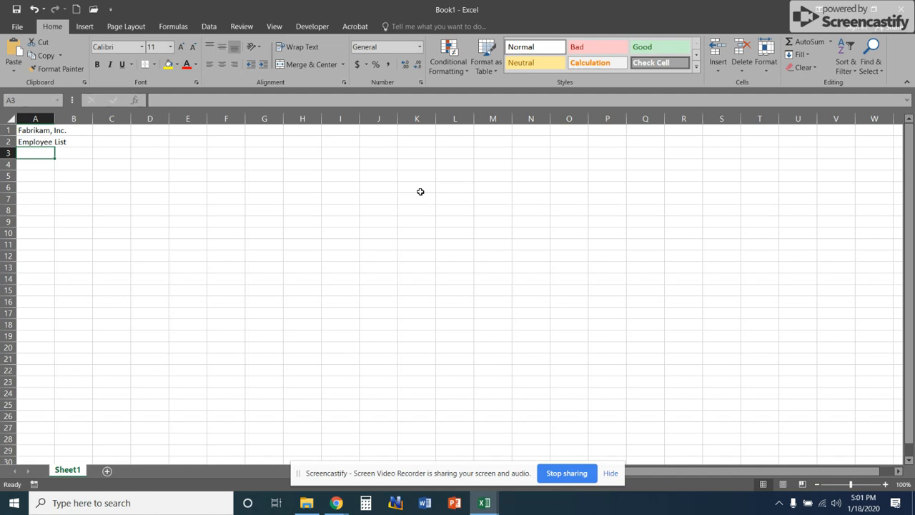
# Step: Leave row 3 blank and enter the column headings "Name" in A4 and "Extension" in B4
pyautogui.press('Return')
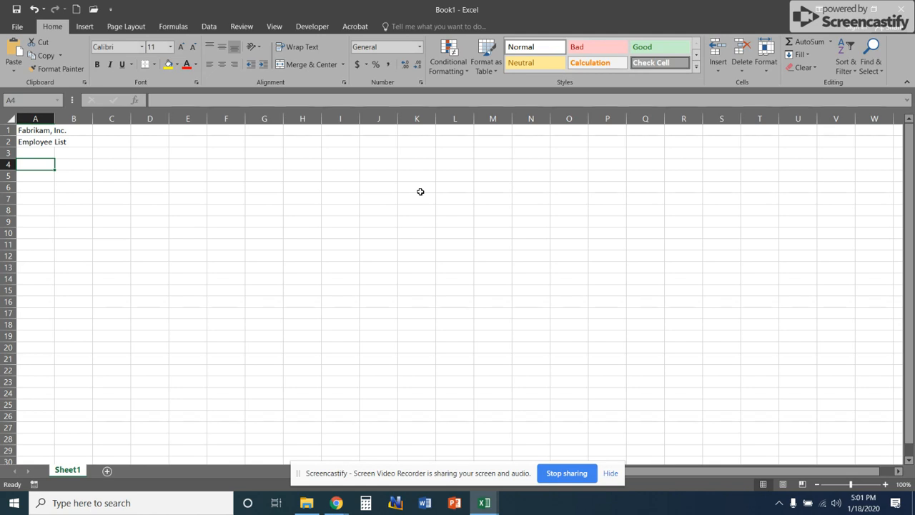
pyautogui.write('Name')
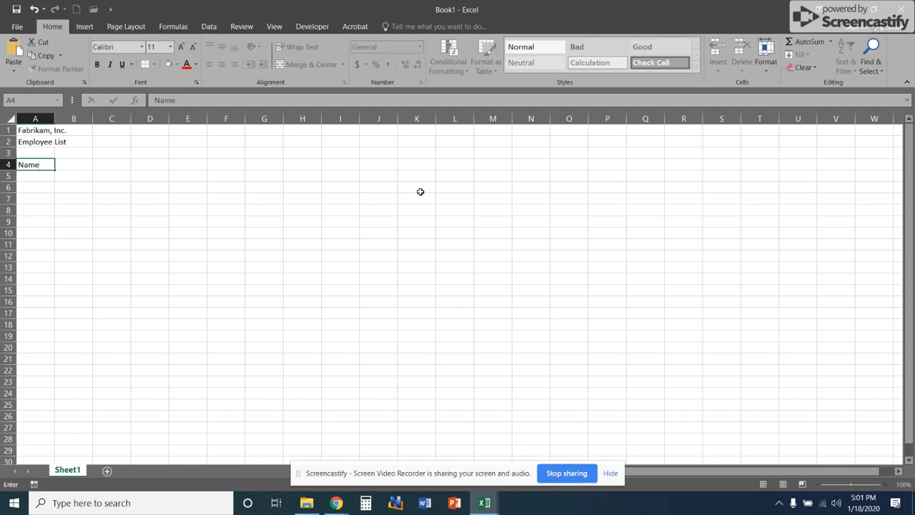
pyautogui.press('Tab')
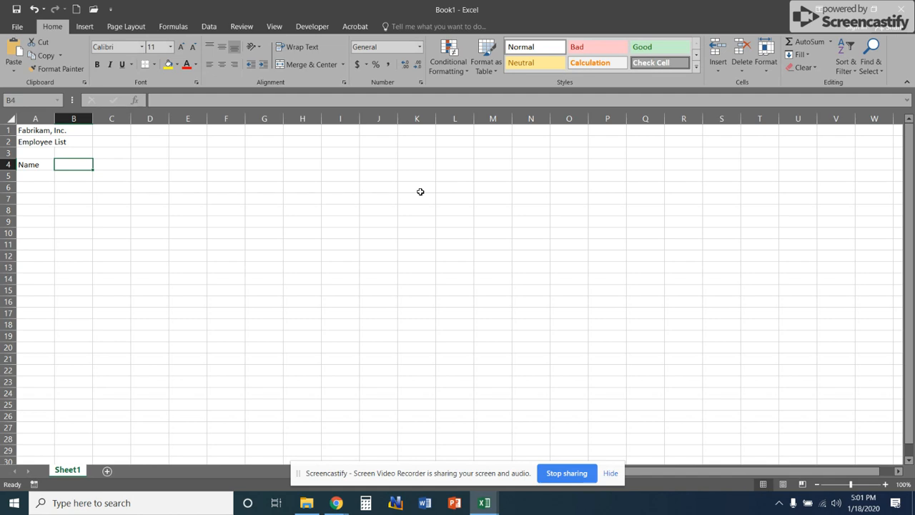
pyautogui.write('Extension')
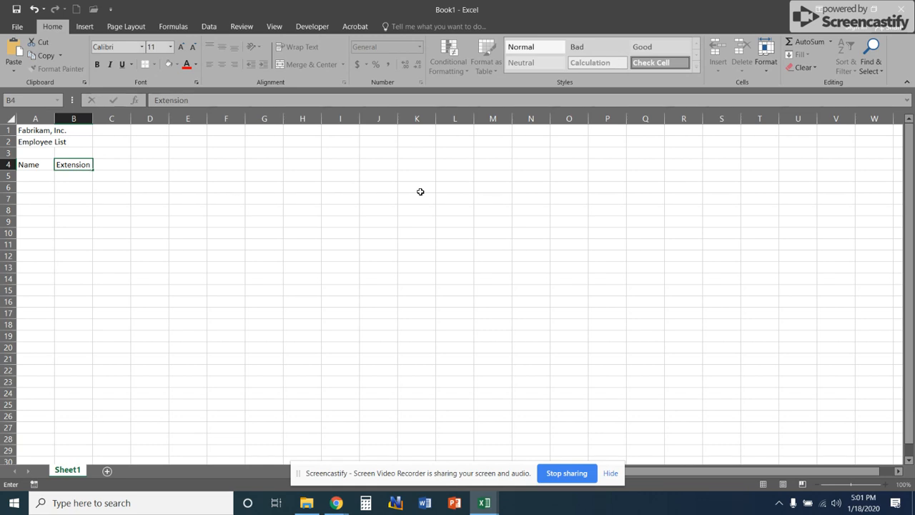
pyautogui.press('Return')
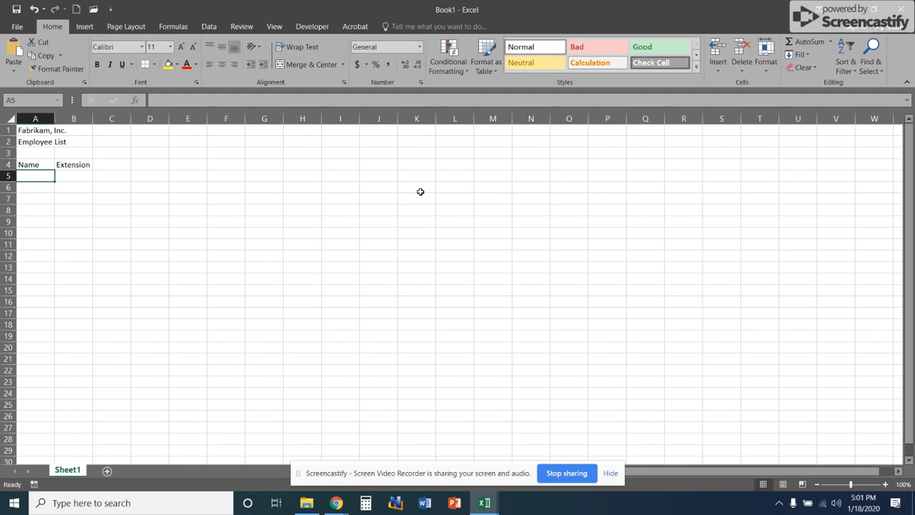
# Step: Enter the first employee's full name in A5 and the extension 101 in B5
pyautogui.write('Richard ')
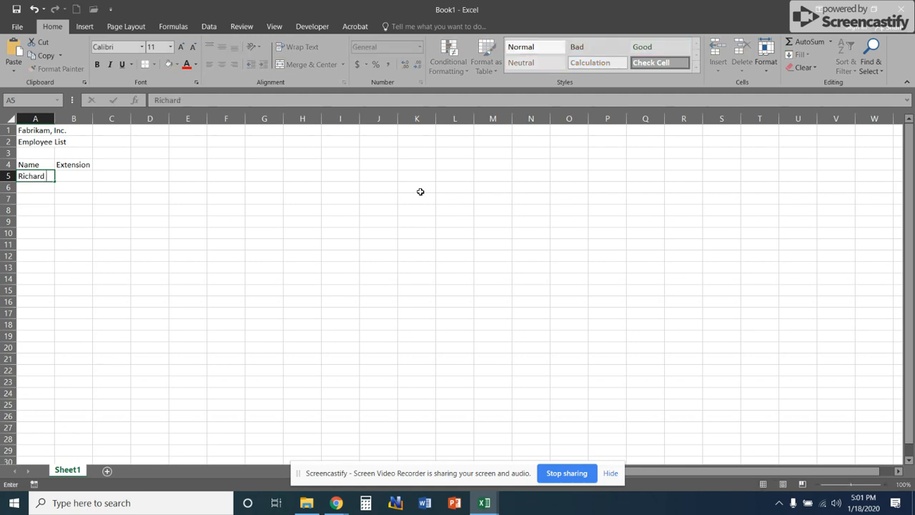
pyautogui.write('Carey')
pyautogui.press('Tab')
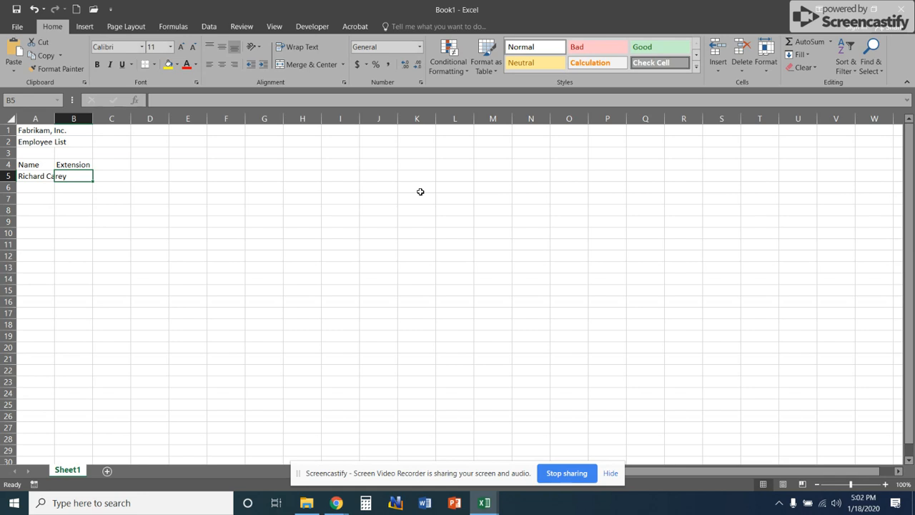
pyautogui.write('101')
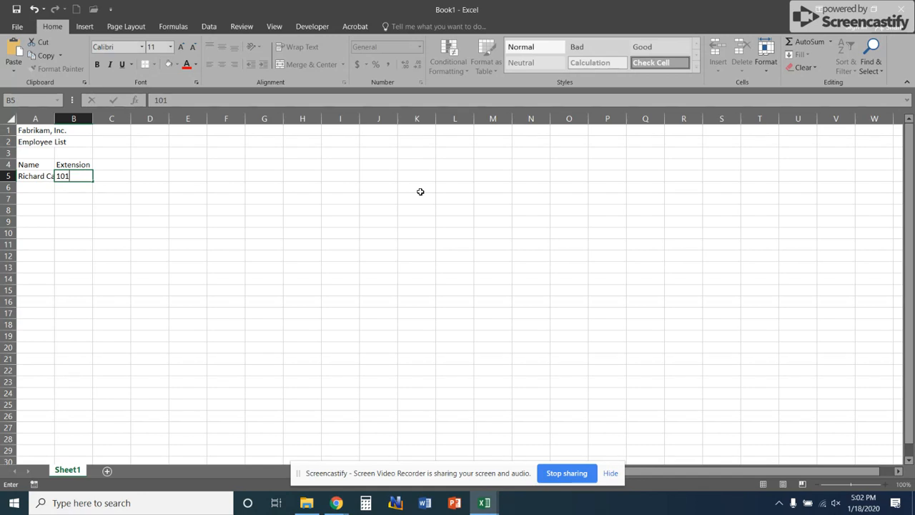
pyautogui.press('Return')
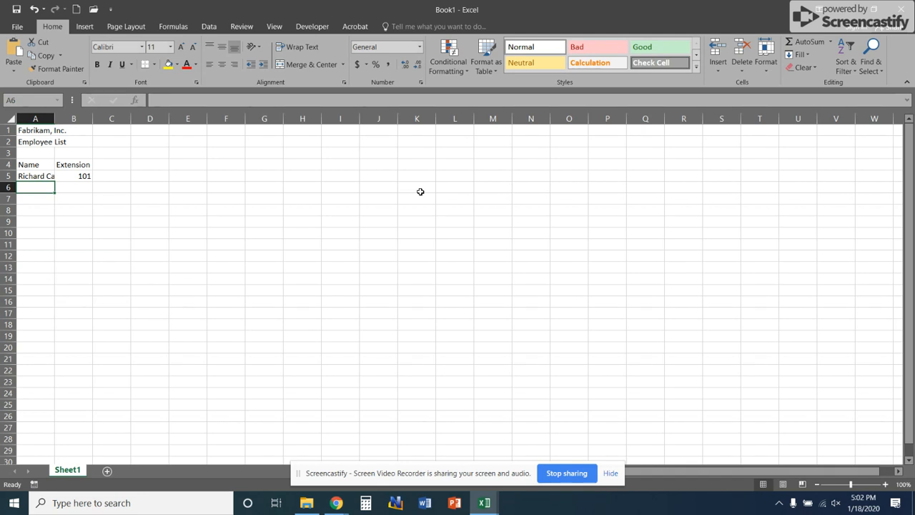
# Step: Enter the full names of the three remaining employees in cells A6 through A8
pyautogui.write('David Or')
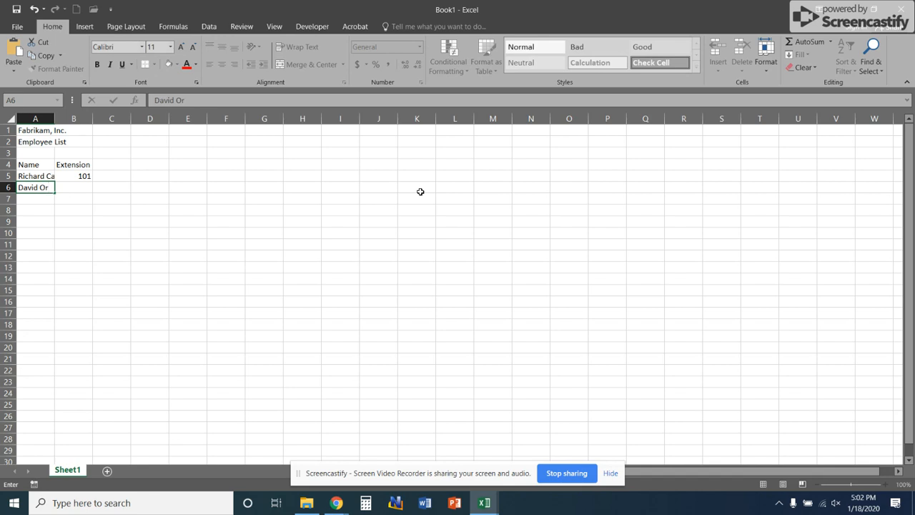
pyautogui.write('tiz')
pyautogui.press('Return')
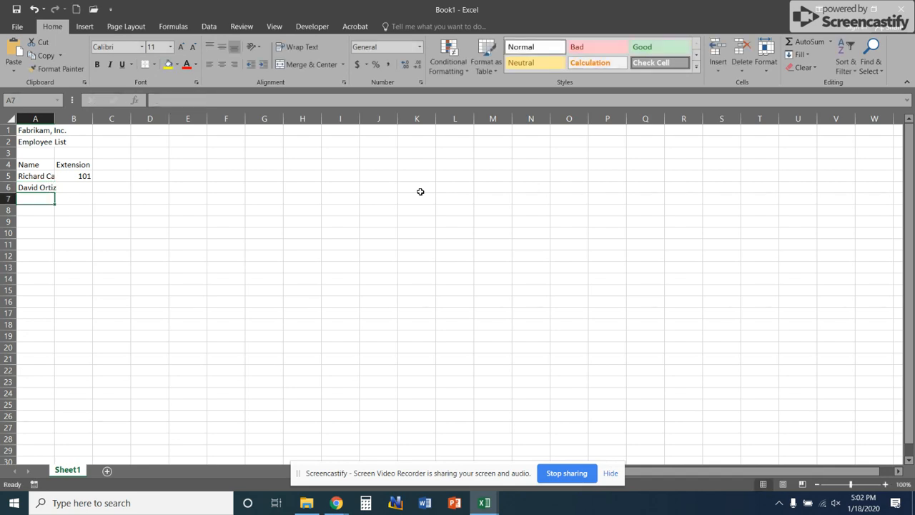
pyautogui.write('Kim Akers')
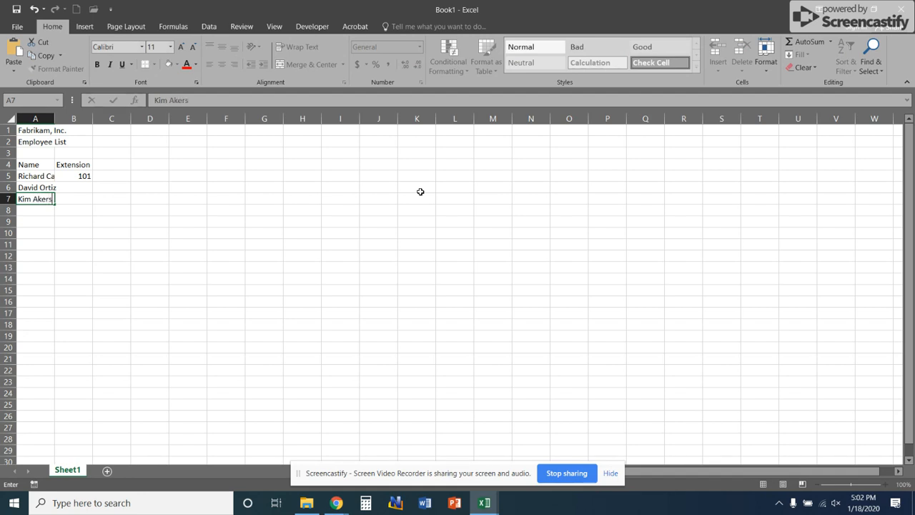
pyautogui.press('Return')
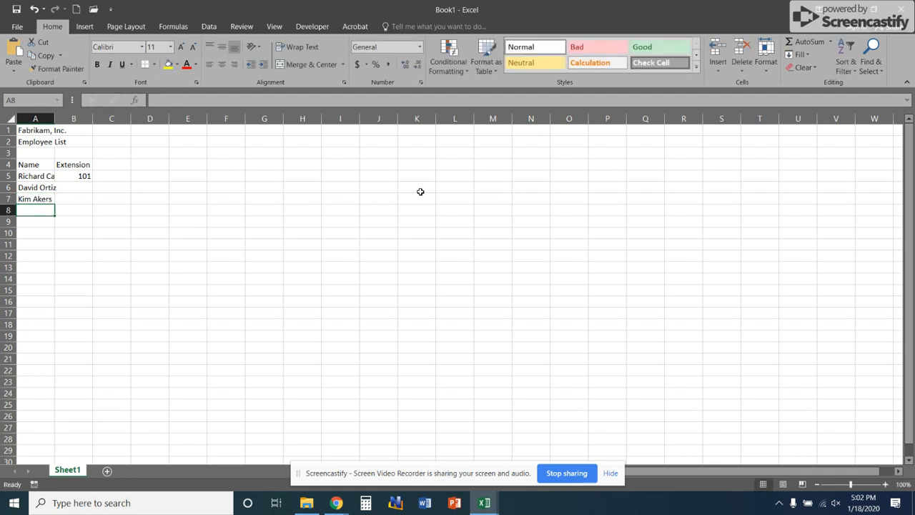
pyautogui.write('Nicole C')
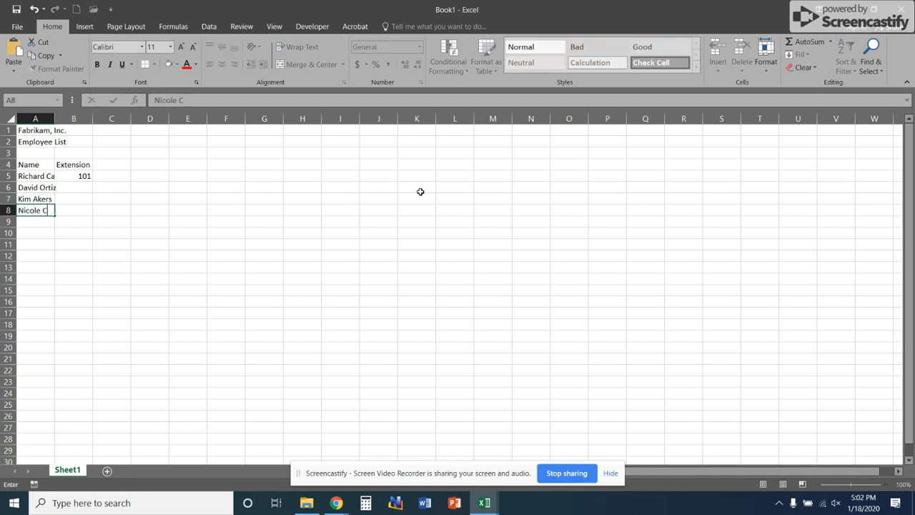
pyautogui.write('aron')
pyautogui.press('Return')
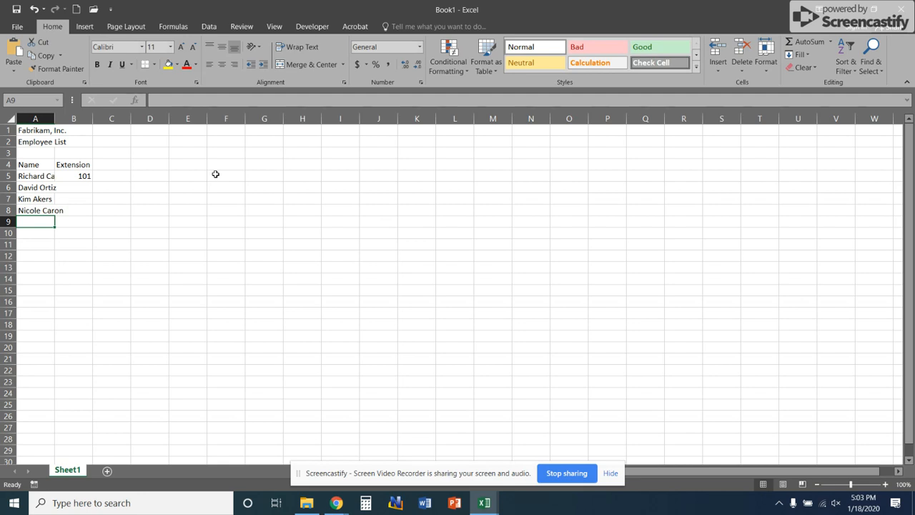
# Step: AutoFit column A to its contents and widen column B well beyond its Extension heading
pyautogui.doubleClick(54, 118)
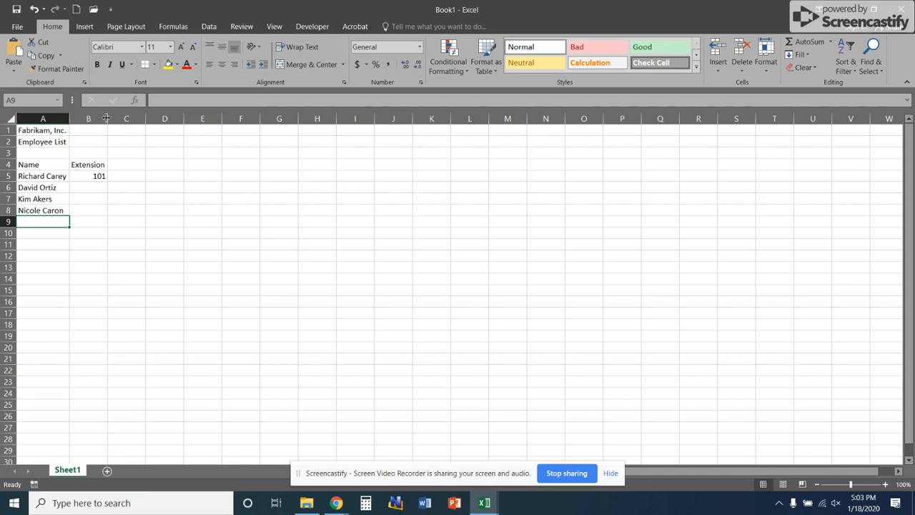
pyautogui.moveTo(107, 117); pyautogui.dragTo(134, 117)
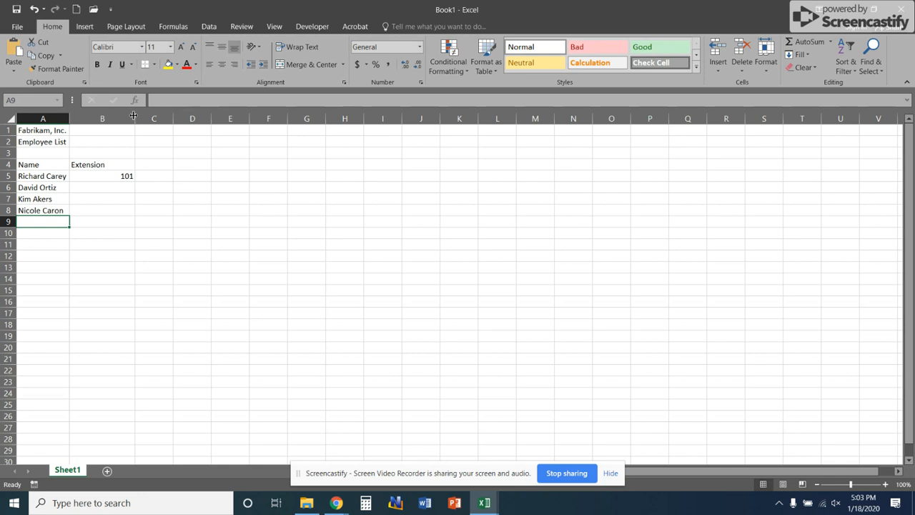
# Step: Start saving the workbook and choose the Lesson 2 folder inside Documents > Excel as the location
pyautogui.click(14, 26)
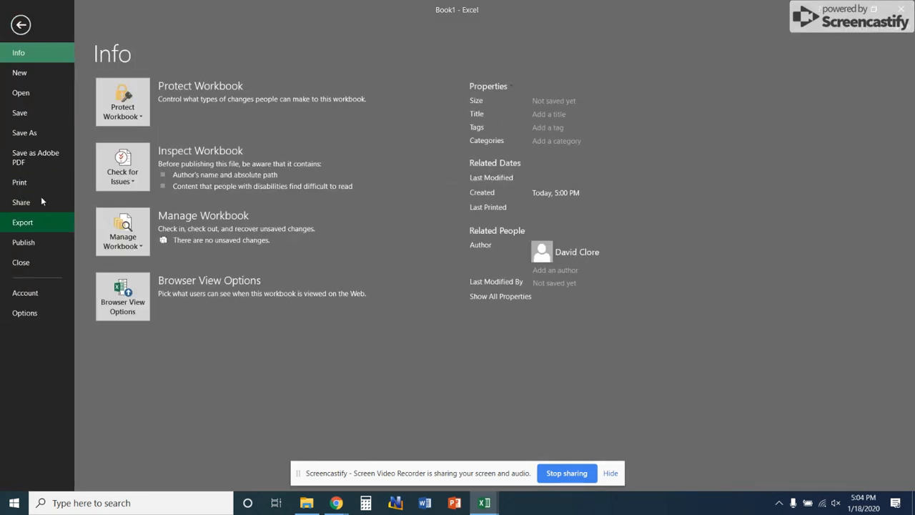
pyautogui.click(29, 112)
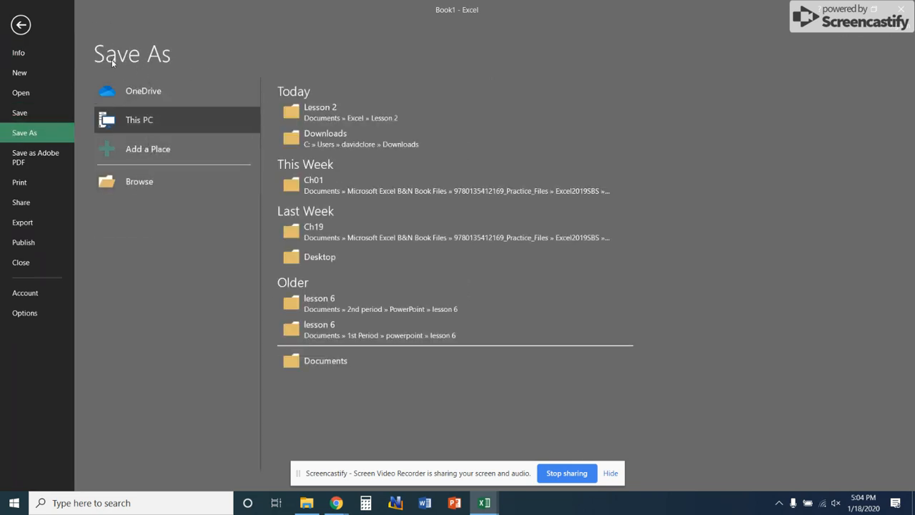
pyautogui.click(131, 185)
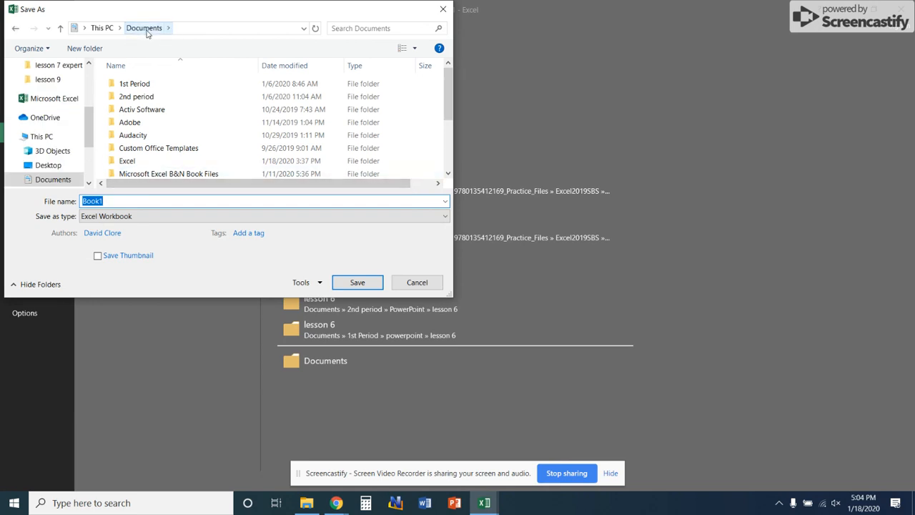
pyautogui.doubleClick(153, 160)
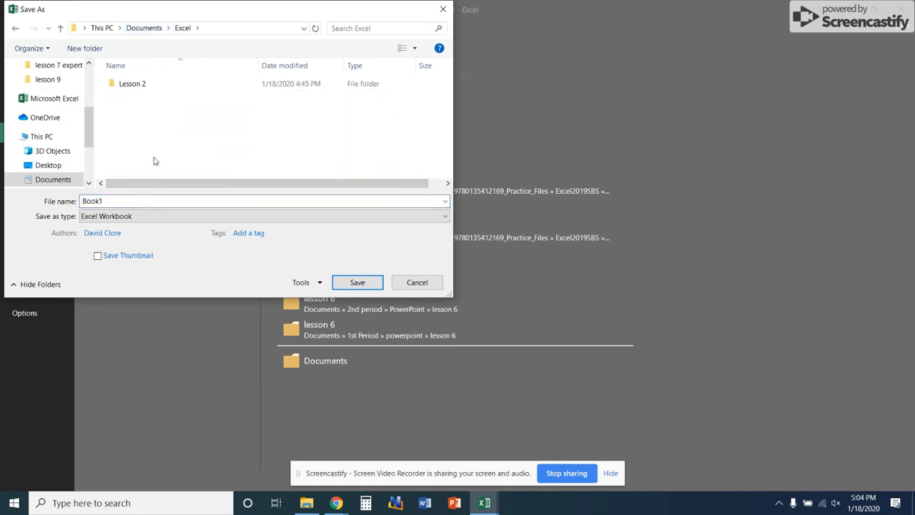
pyautogui.doubleClick(134, 87)
# Step: Name the file "02 Fabrikam Employees Solution" and save it as an Excel Workbook
pyautogui.doubleClick(168, 201)
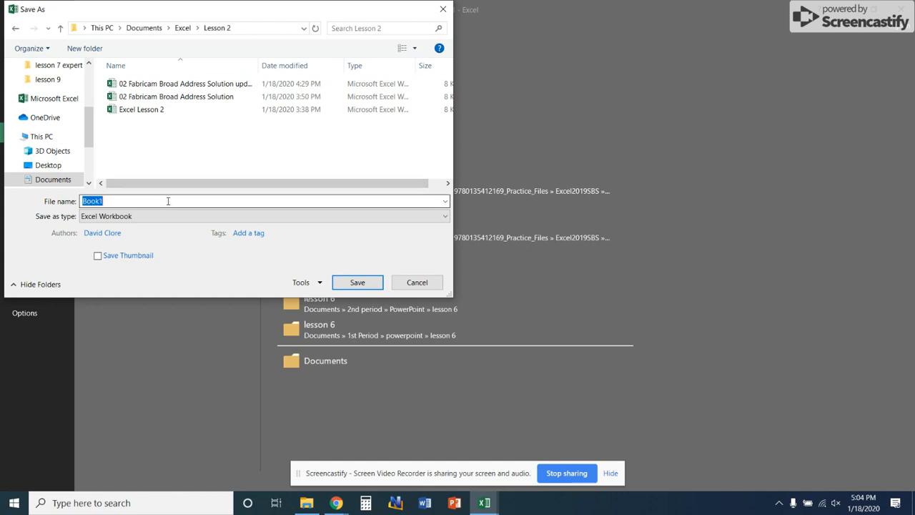
pyautogui.write('02')
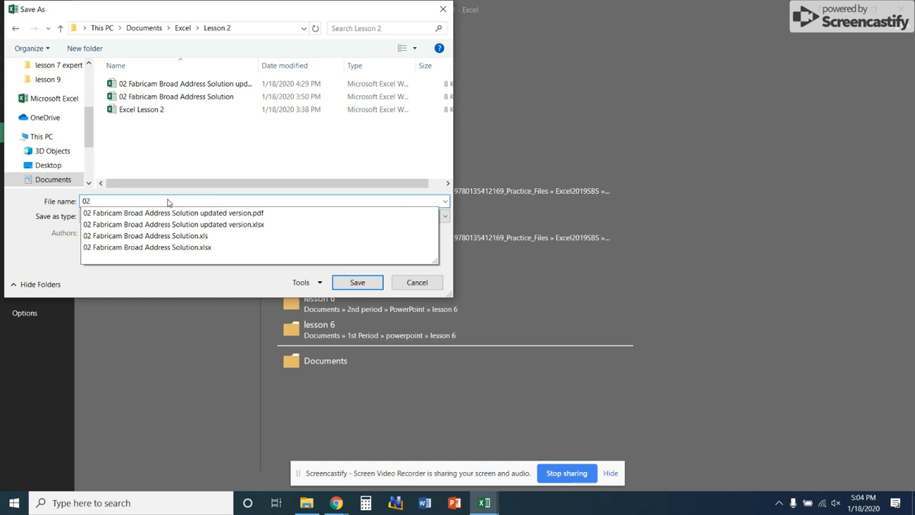
pyautogui.write(' Fabrikam')
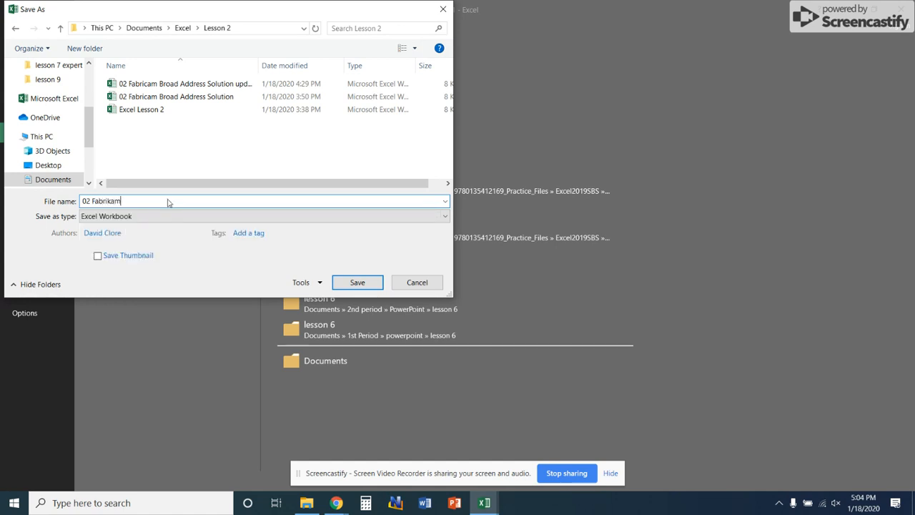
pyautogui.write(' Employees Solution')
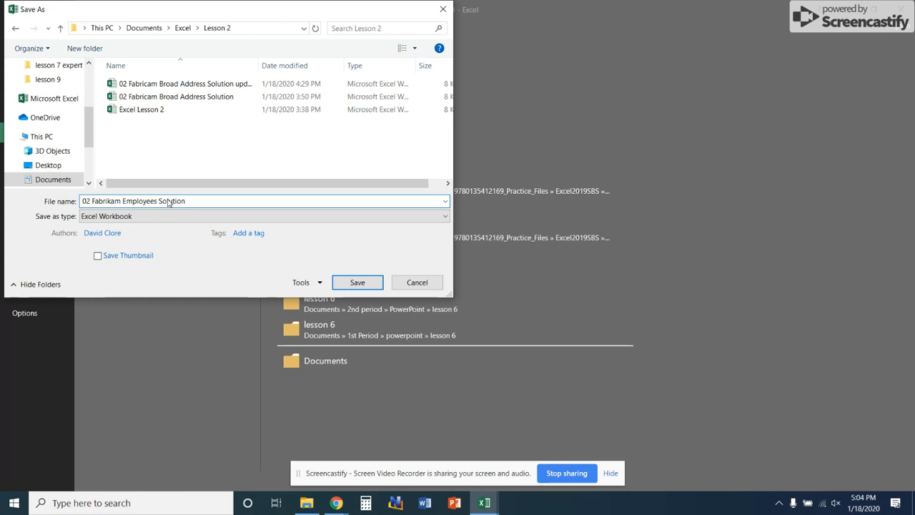
pyautogui.click(357, 283)
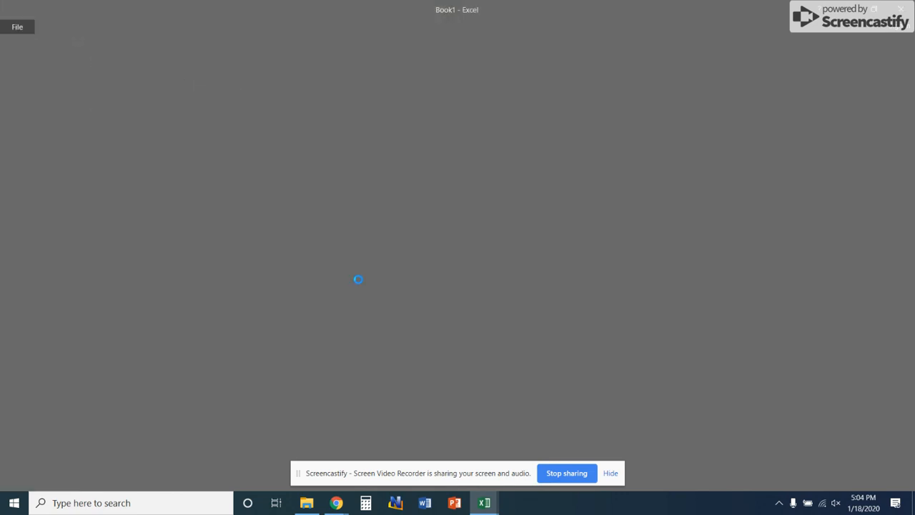